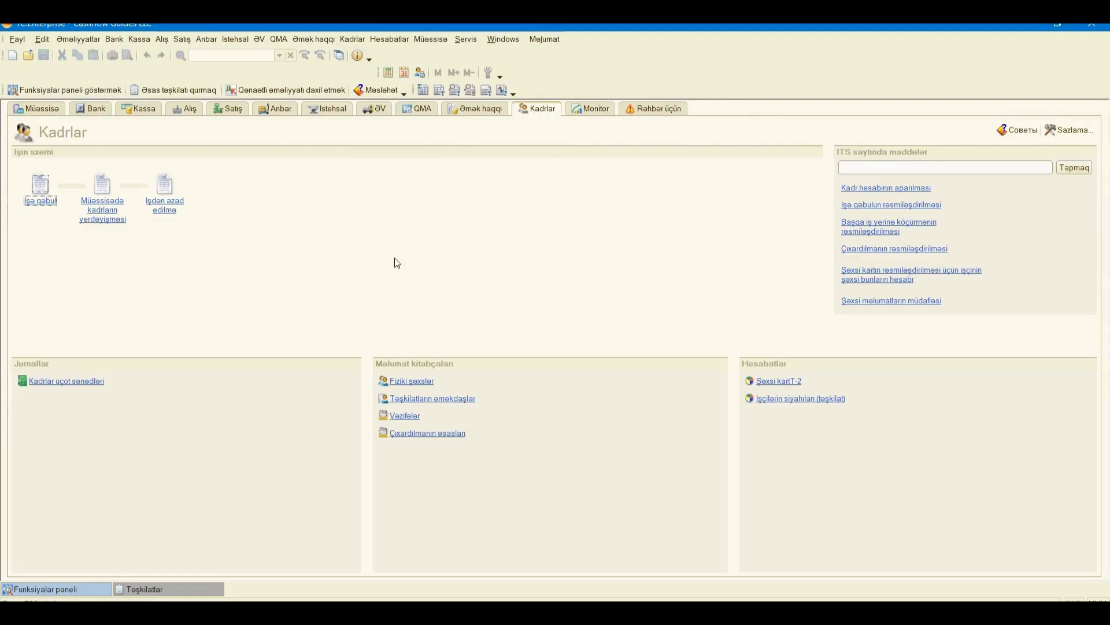
# - Start a new İşə qəbul hiring document from the Kadrlar uçot sənədləri journal
pyautogui.click(92, 383)
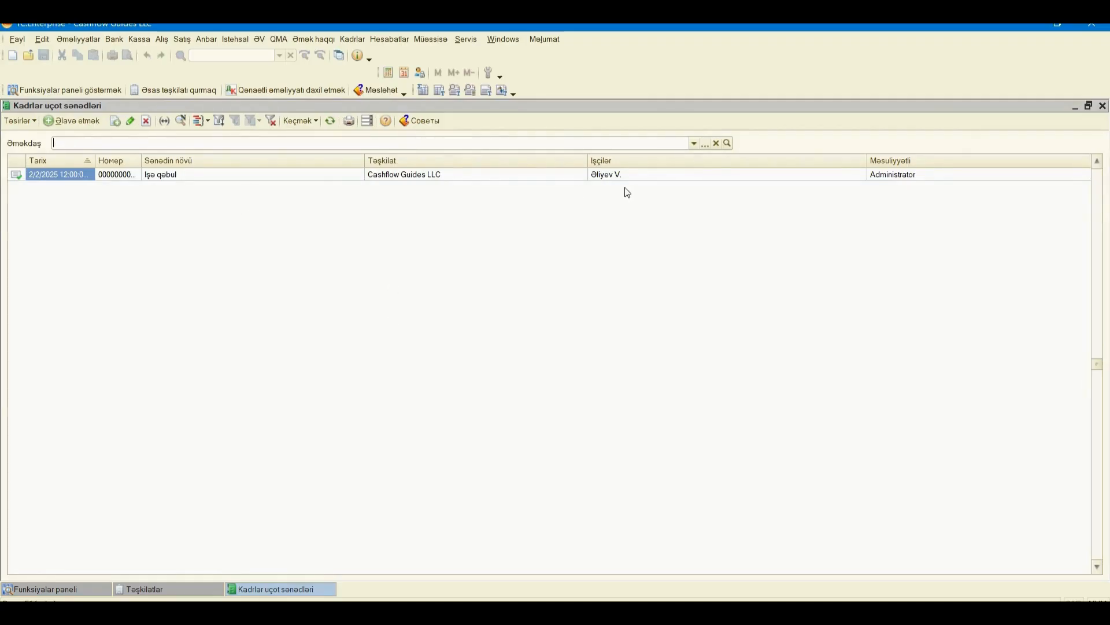
pyautogui.click(67, 122)
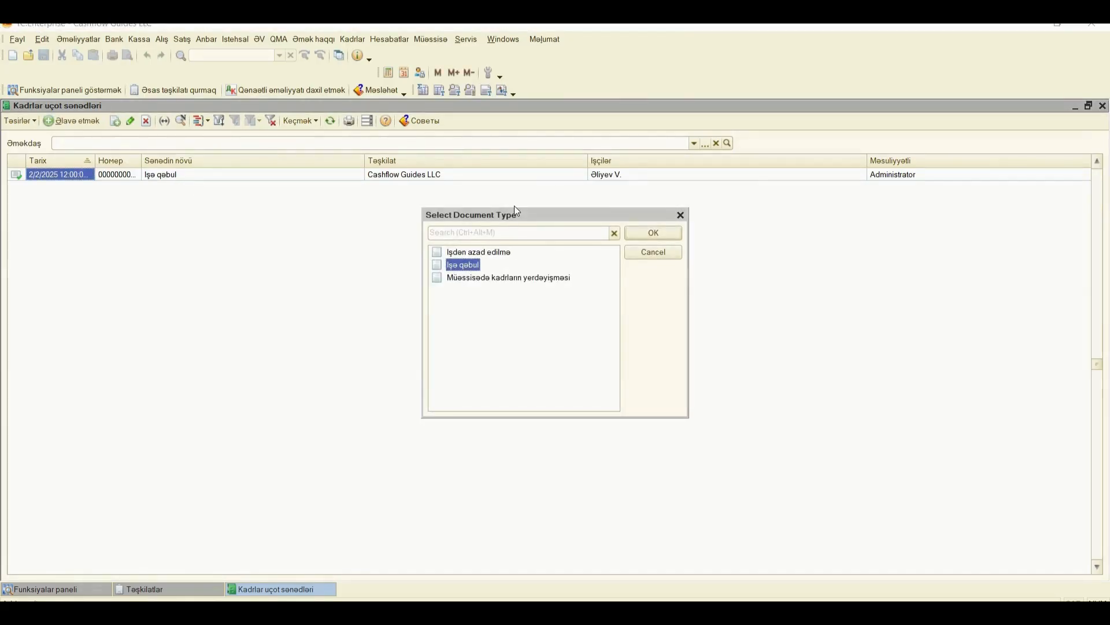
pyautogui.click(469, 253)
pyautogui.click(473, 270)
pyautogui.click(483, 284)
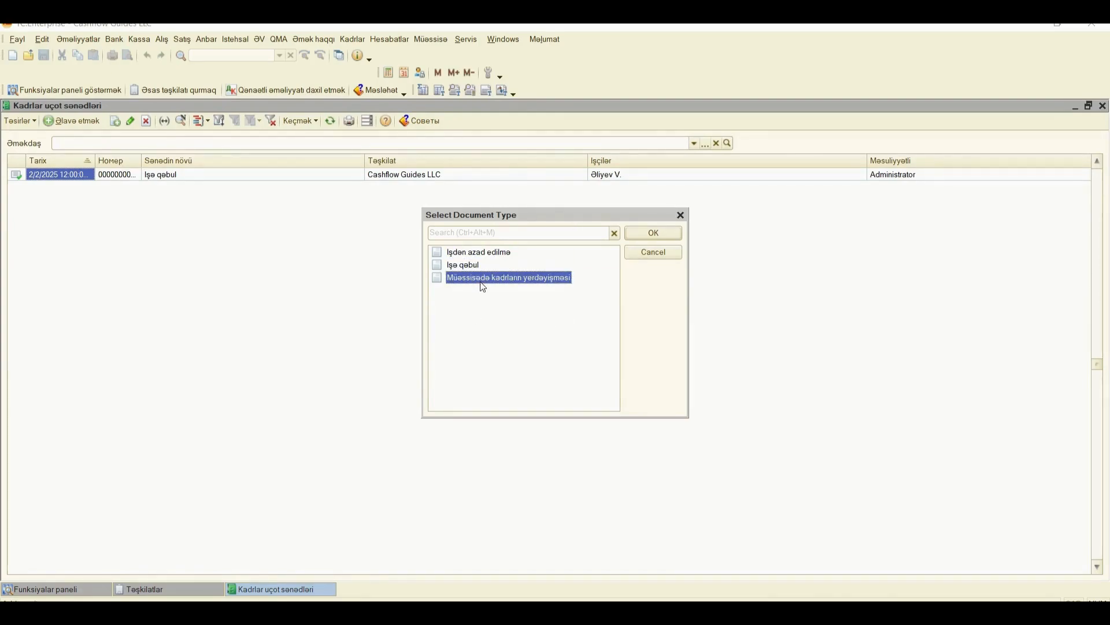
pyautogui.click(471, 270)
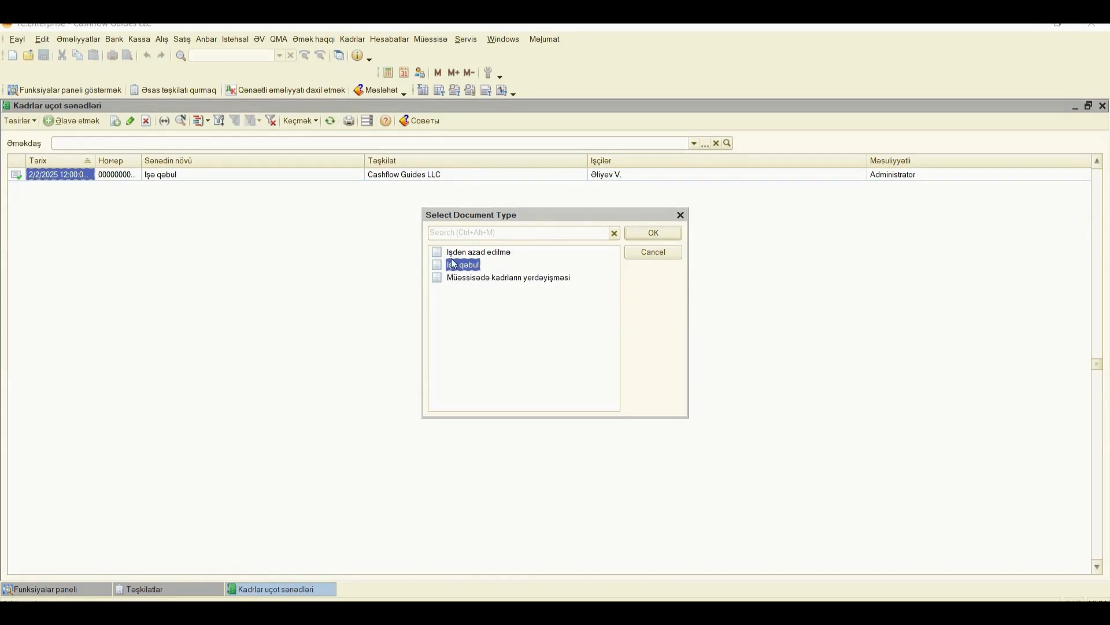
pyautogui.click(656, 234)
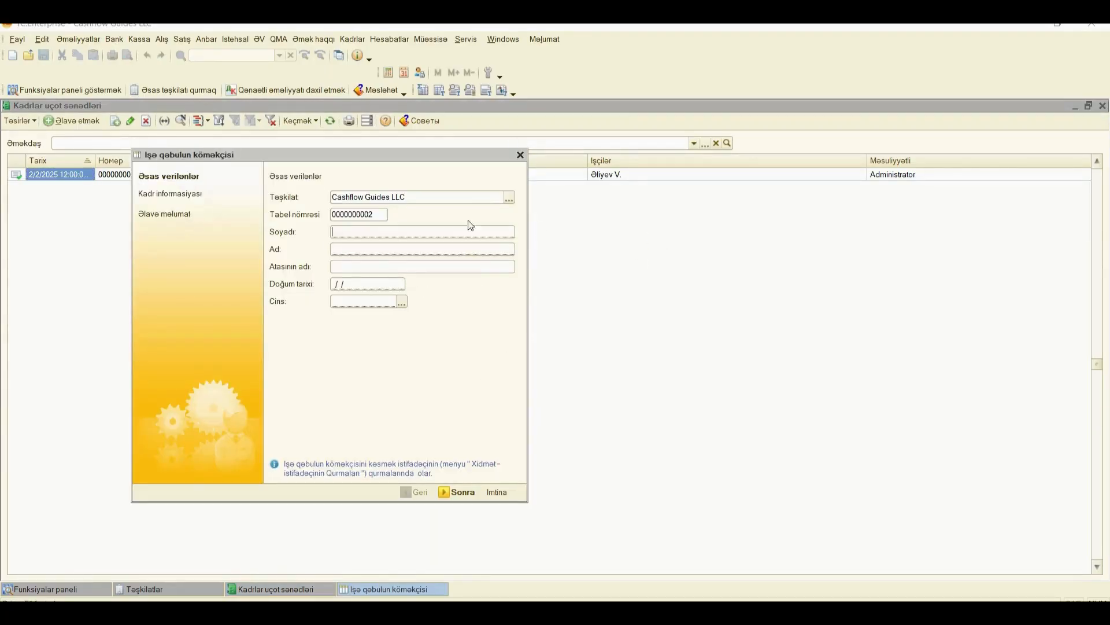
# - Enter the new employee's surname, first name and patronymic in the hiring wizard
pyautogui.moveTo(443, 154); pyautogui.dragTo(584, 131)
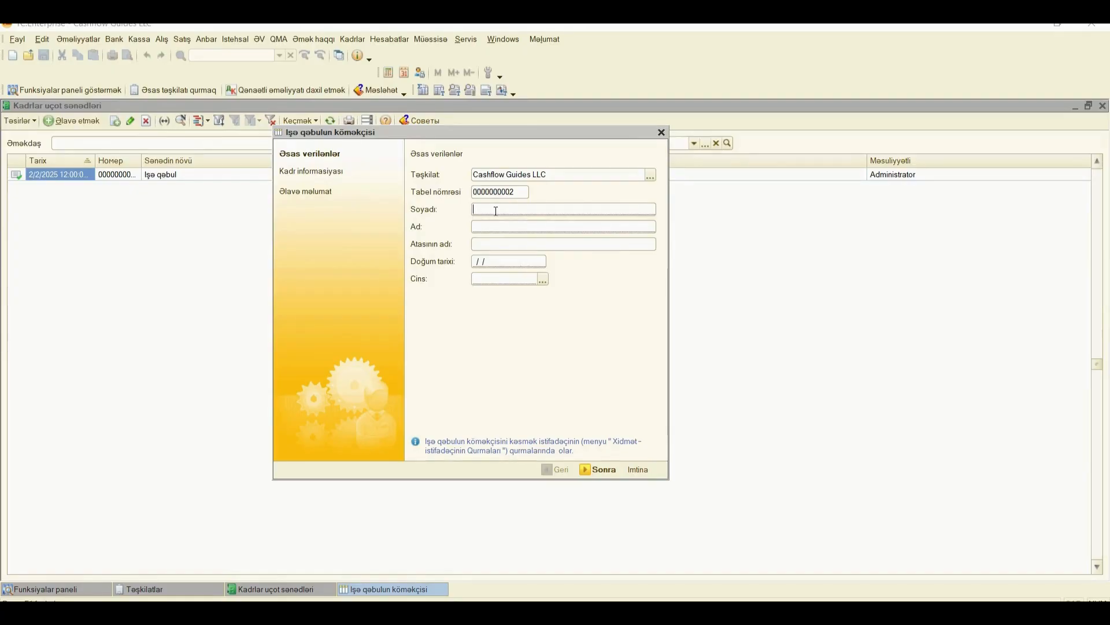
pyautogui.click(491, 224)
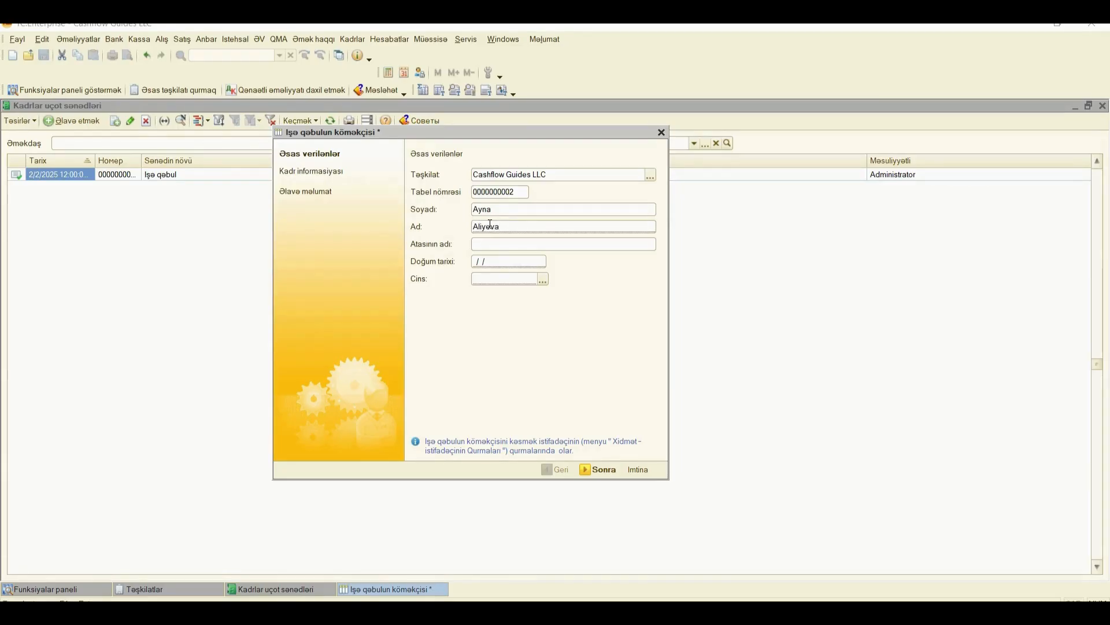
pyautogui.click(498, 245)
pyautogui.write('Ali')
pyautogui.click(476, 262)
pyautogui.click(475, 261)
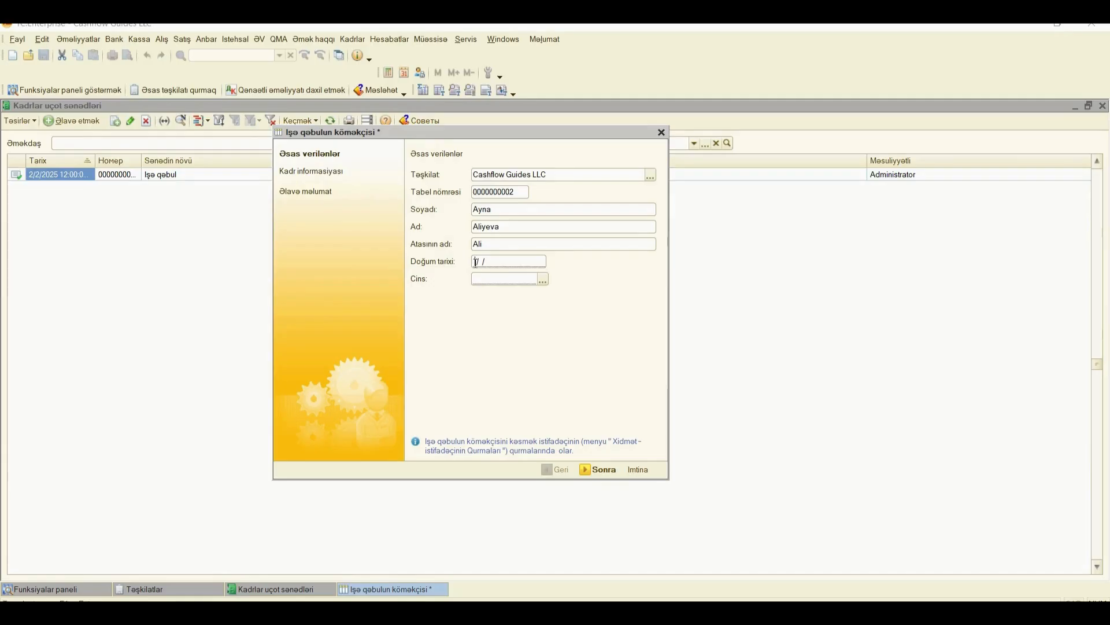
pyautogui.write('13')
pyautogui.press('BackSpace')
pyautogui.press('BackSpace')
pyautogui.click(545, 278)
pyautogui.click(528, 304)
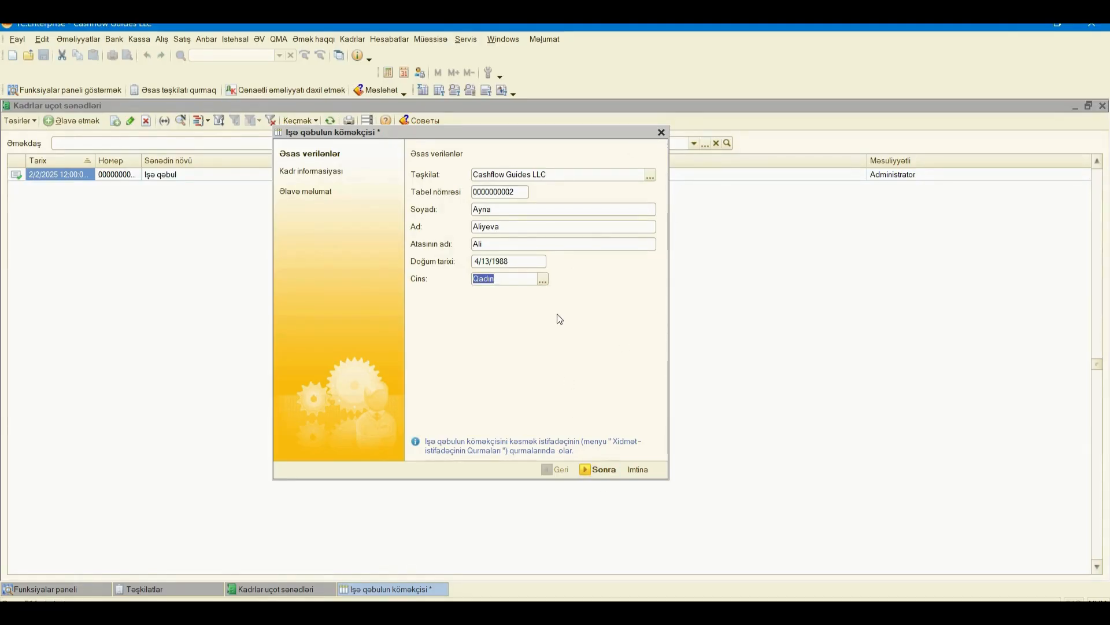
pyautogui.click(600, 472)
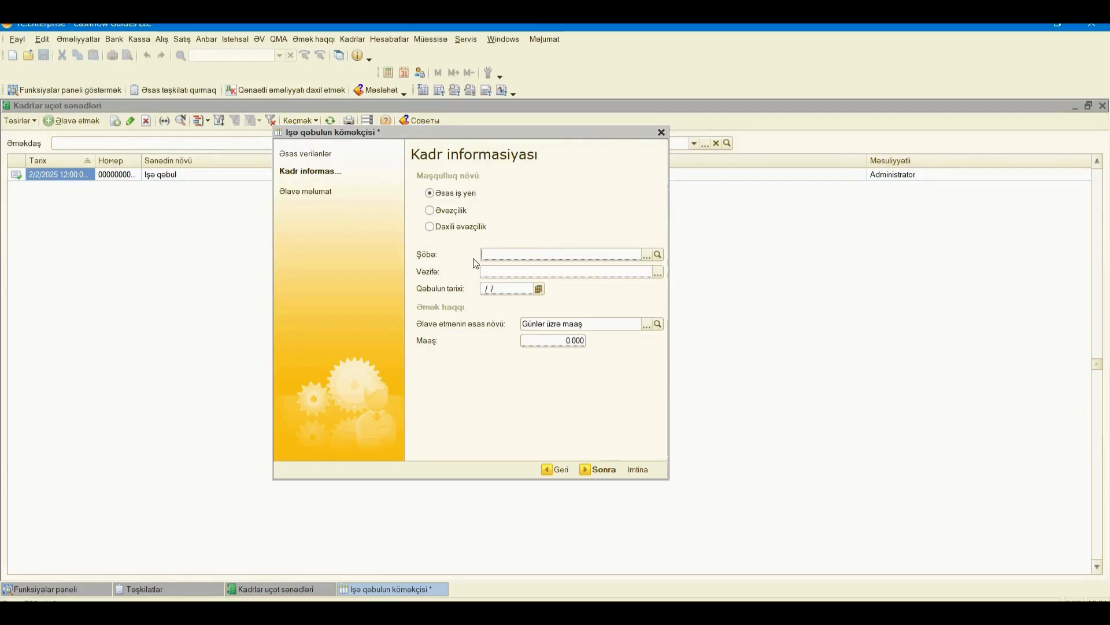
# - Pick department Mühasibatlıq şöbəsi and position Mühasib from their selection lists
pyautogui.click(647, 256)
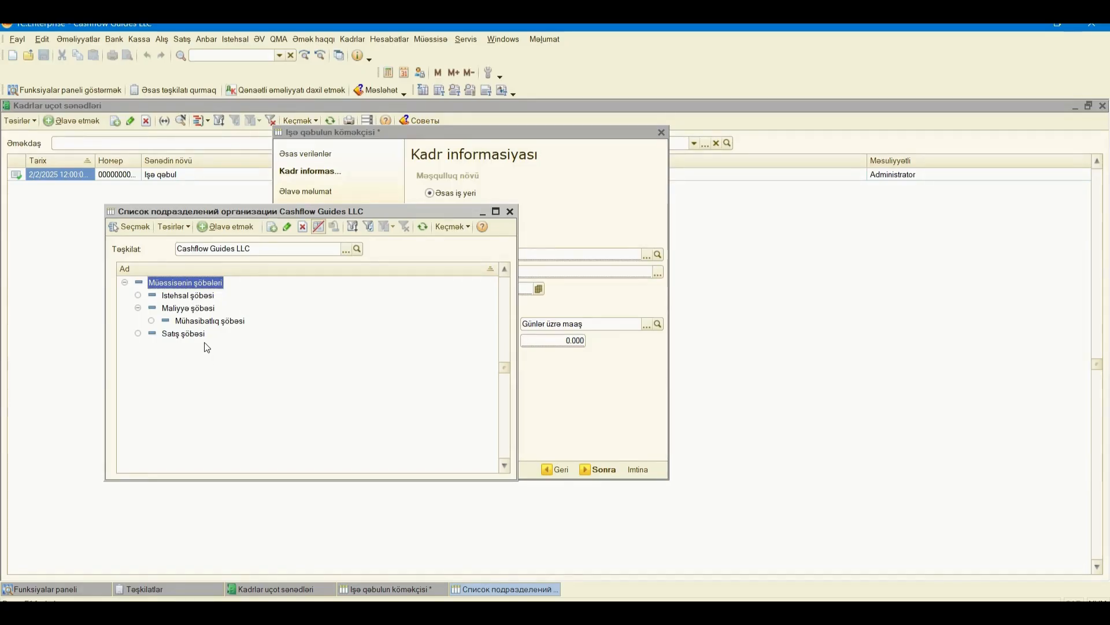
pyautogui.click(211, 325)
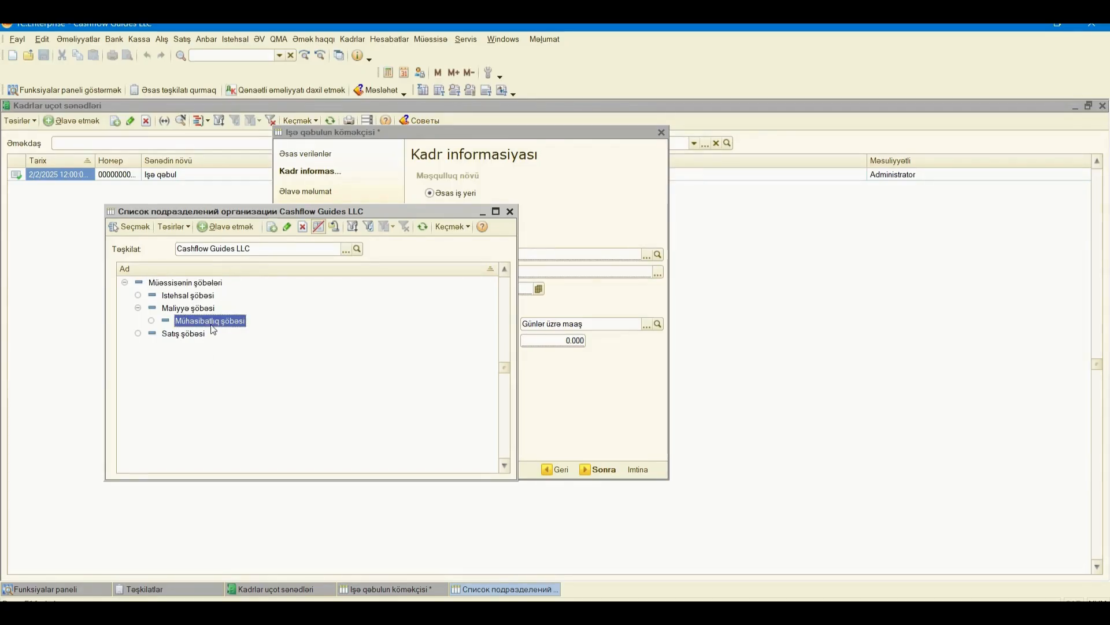
pyautogui.doubleClick(211, 323)
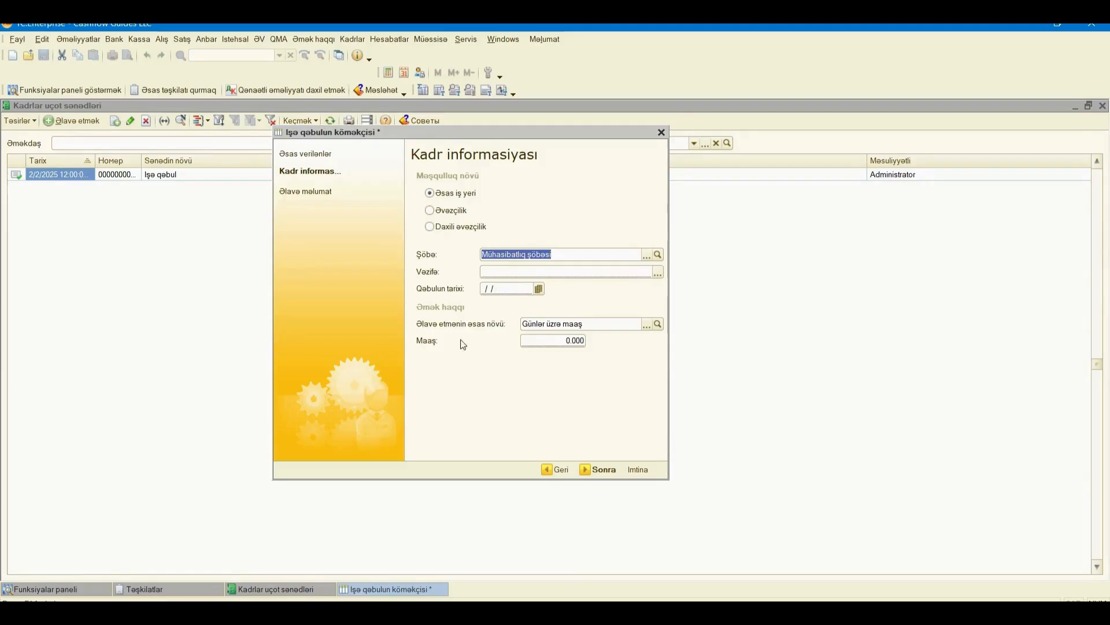
pyautogui.click(657, 273)
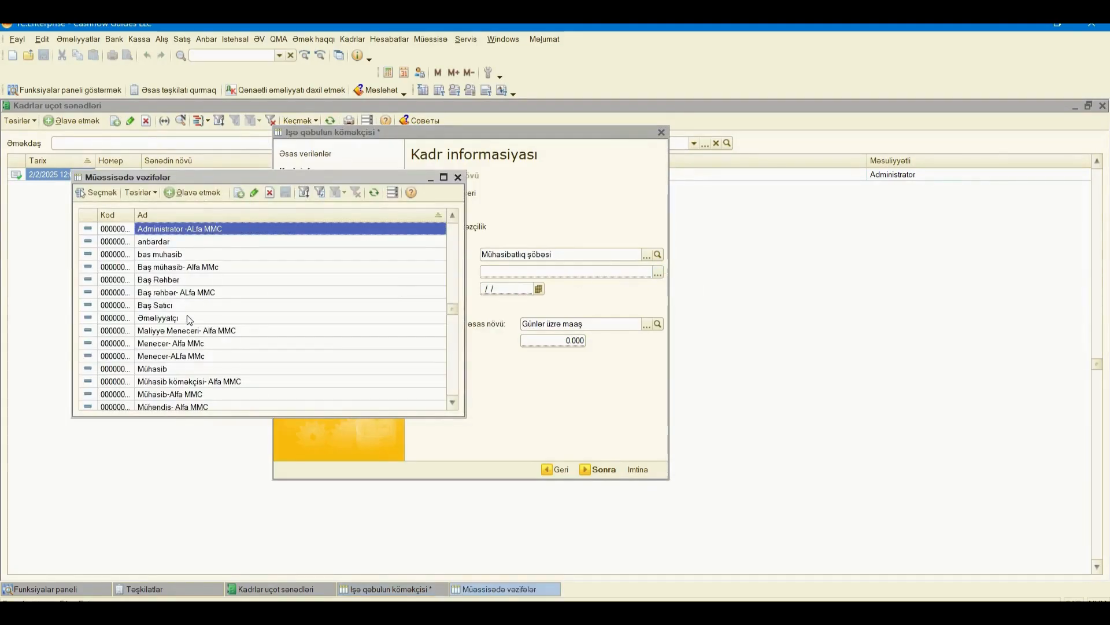
pyautogui.scroll(-1, 185, 317)
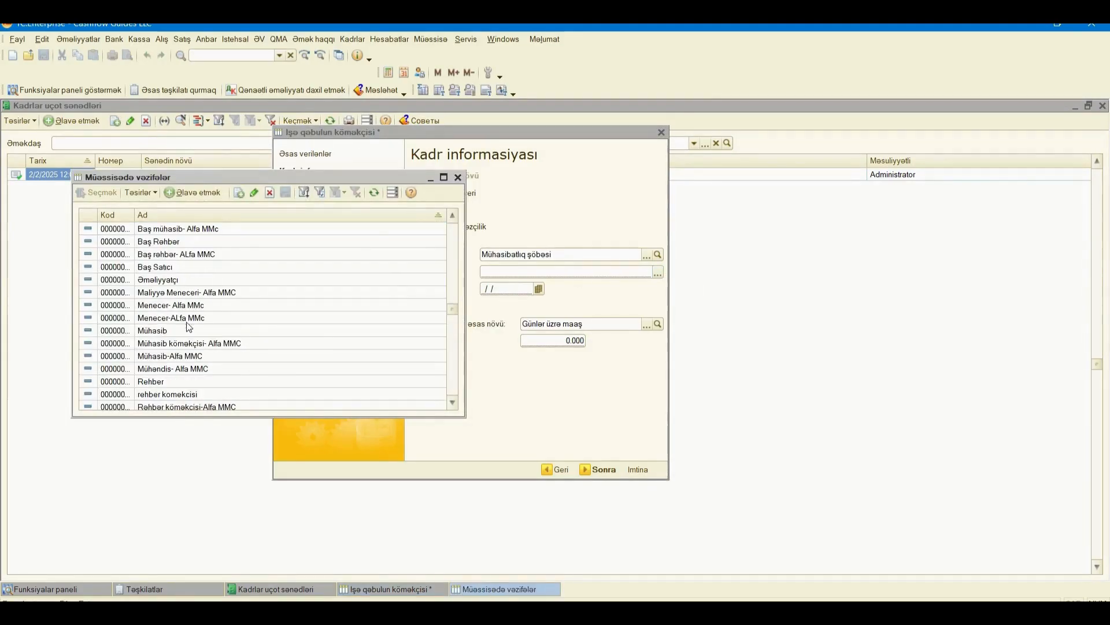
pyautogui.click(154, 332)
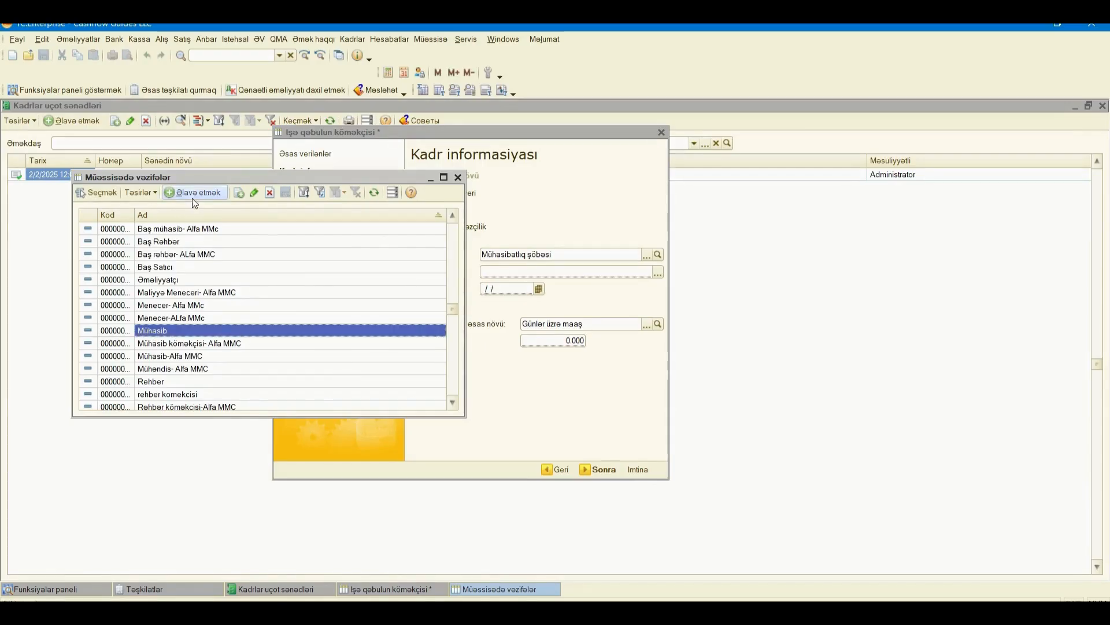
pyautogui.doubleClick(153, 331)
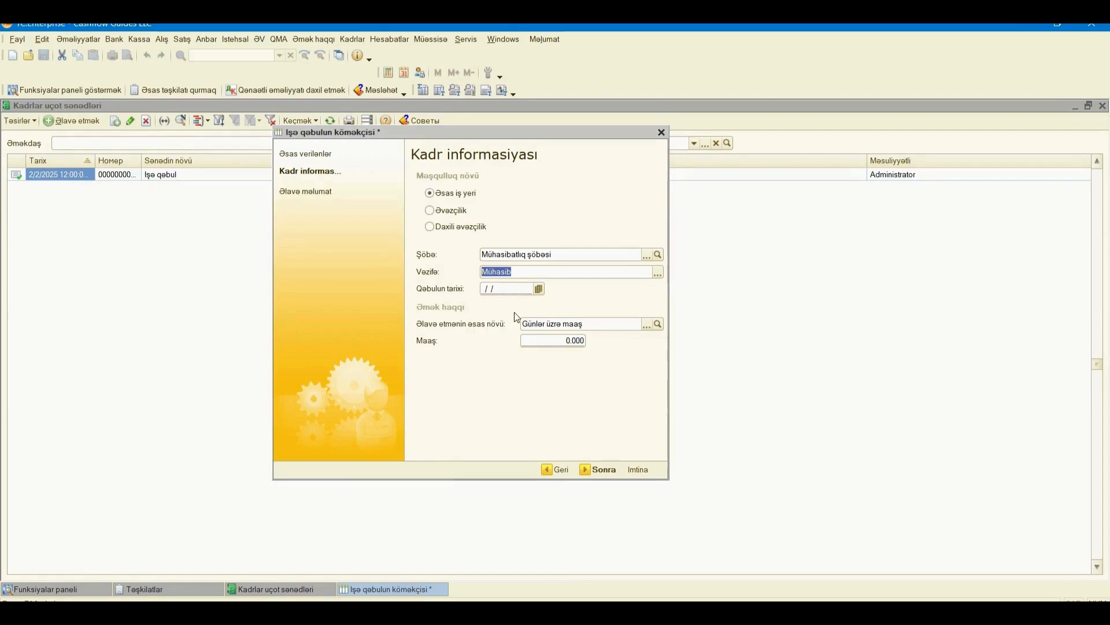
pyautogui.click(487, 288)
# - Set the hire date to 01/28/2025
pyautogui.write('31')
pyautogui.press('BackSpace')
pyautogui.press('BackSpace')
pyautogui.press('BackSpace')
pyautogui.write('01/')
pyautogui.write('28/')
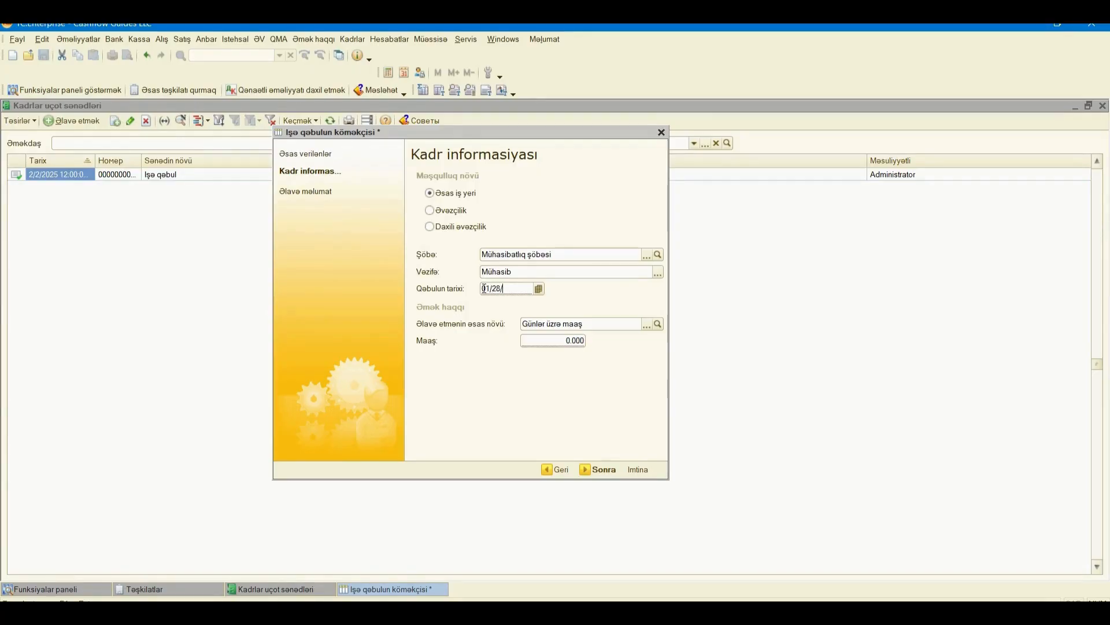
pyautogui.write('2025')
# - Choose Günlər üzrə maaş as the accrual type with salary 800, then advance to Əlavə məlumat
pyautogui.click(648, 324)
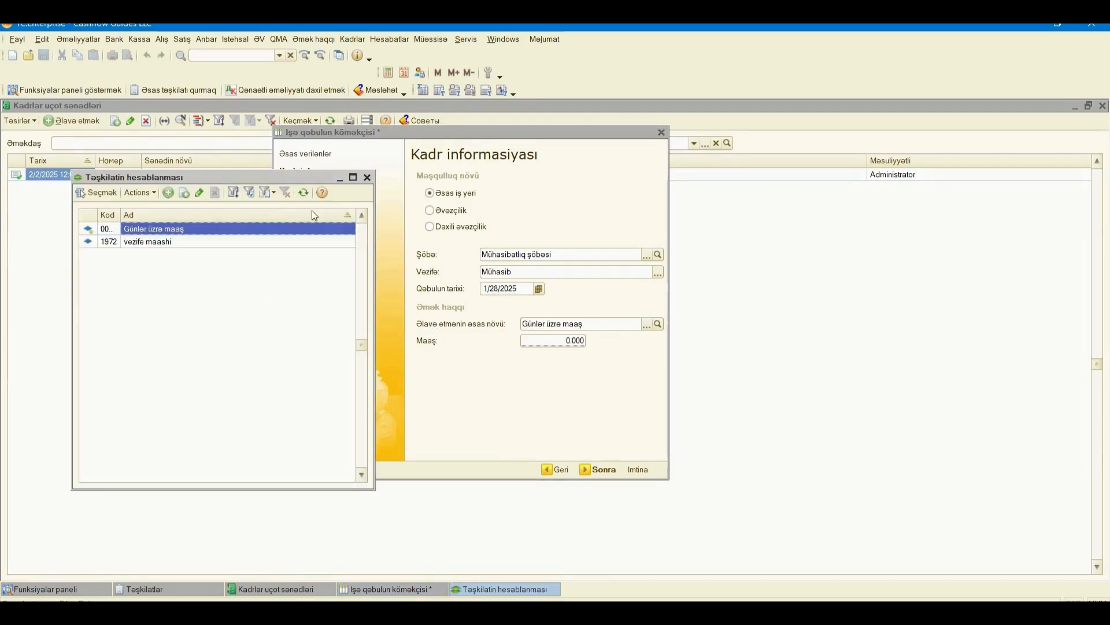
pyautogui.click(154, 243)
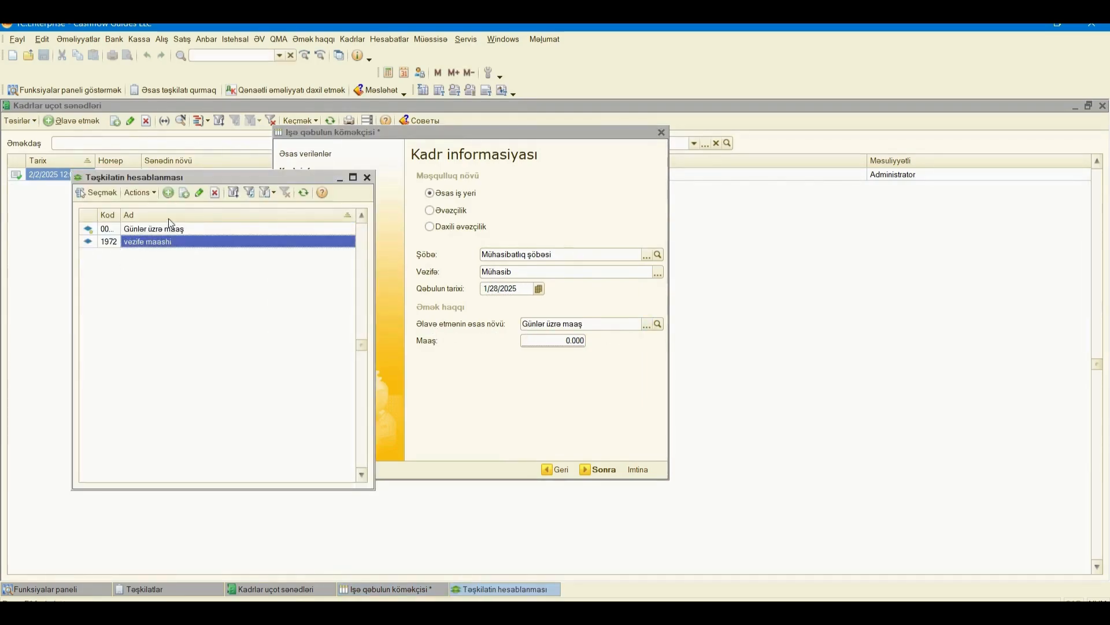
pyautogui.click(169, 229)
pyautogui.doubleClick(169, 229)
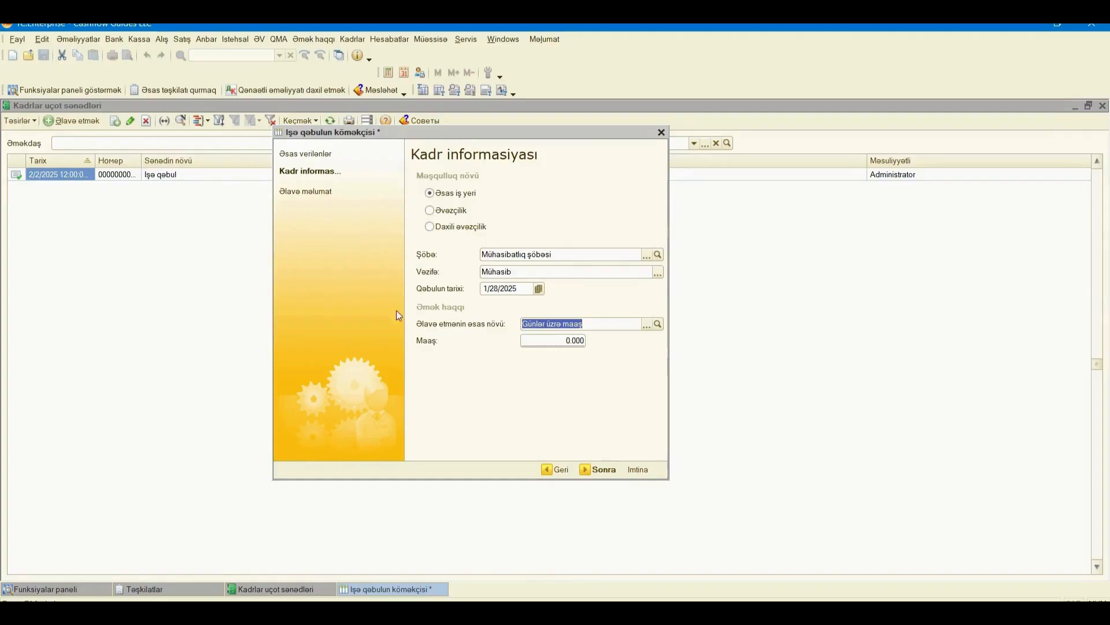
pyautogui.click(566, 341)
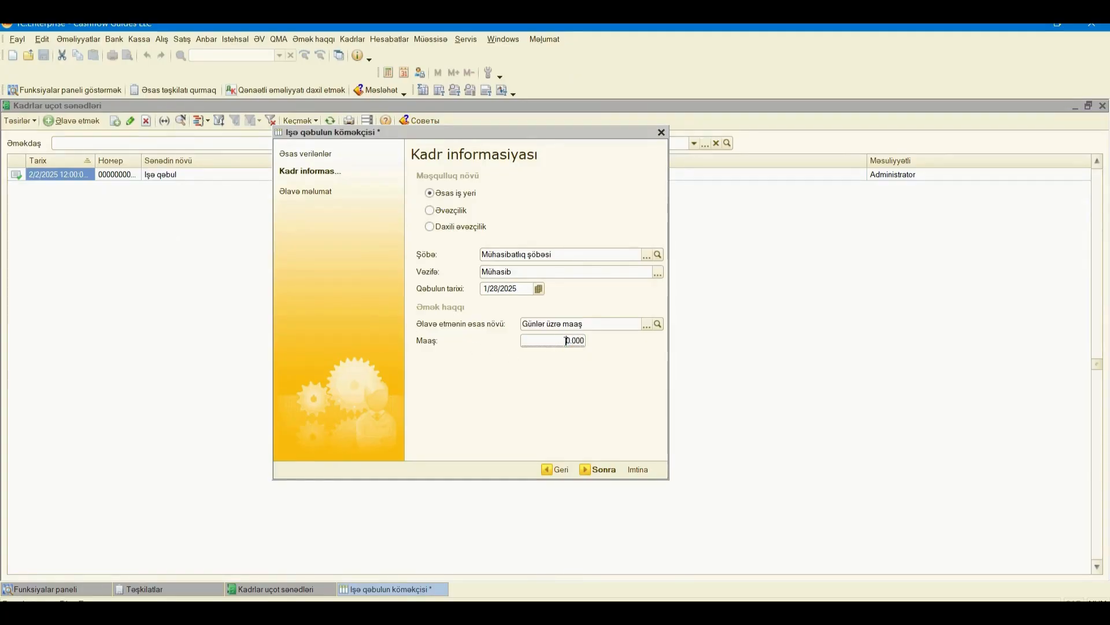
pyautogui.write('800')
pyautogui.click(609, 472)
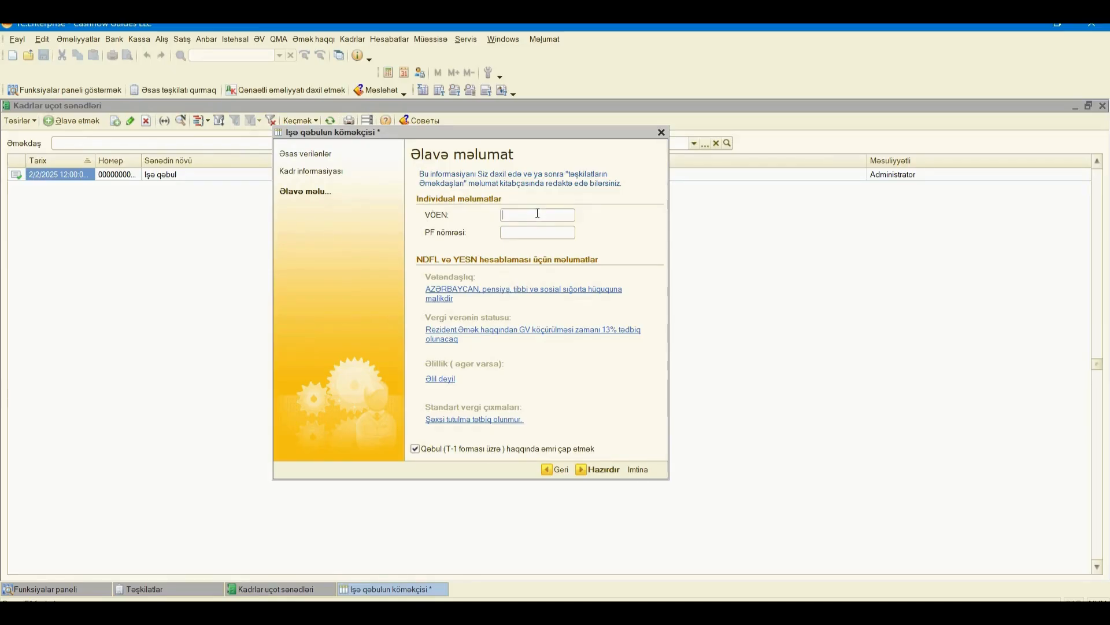
# - Finish the wizard, close the Прием на работу print form, and select the 2/11/2026 hiring document
pyautogui.click(591, 471)
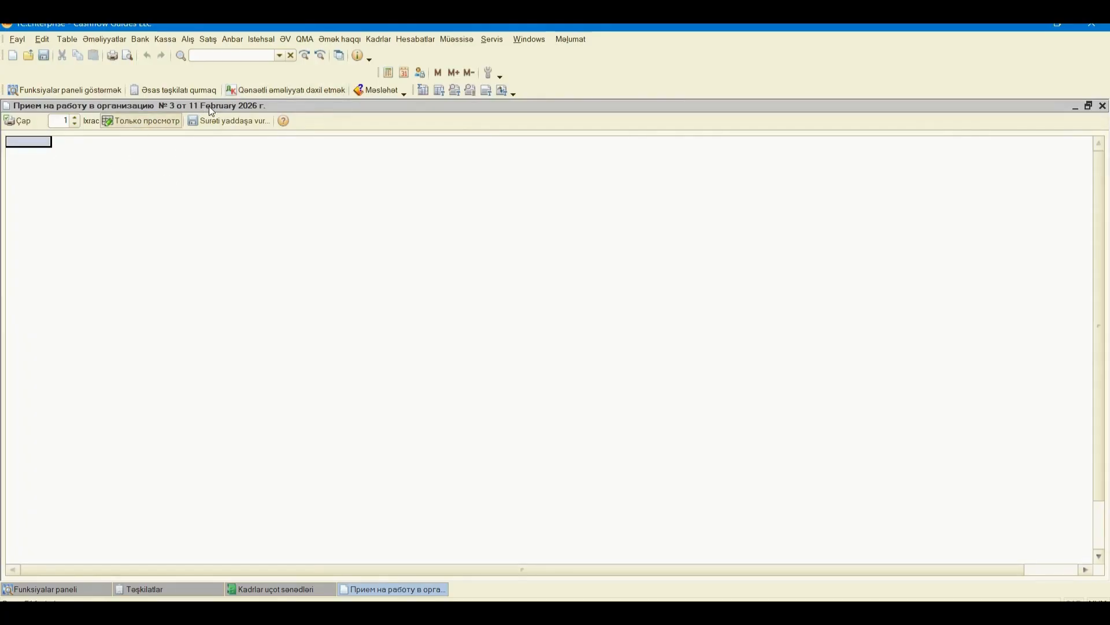
pyautogui.click(1102, 106)
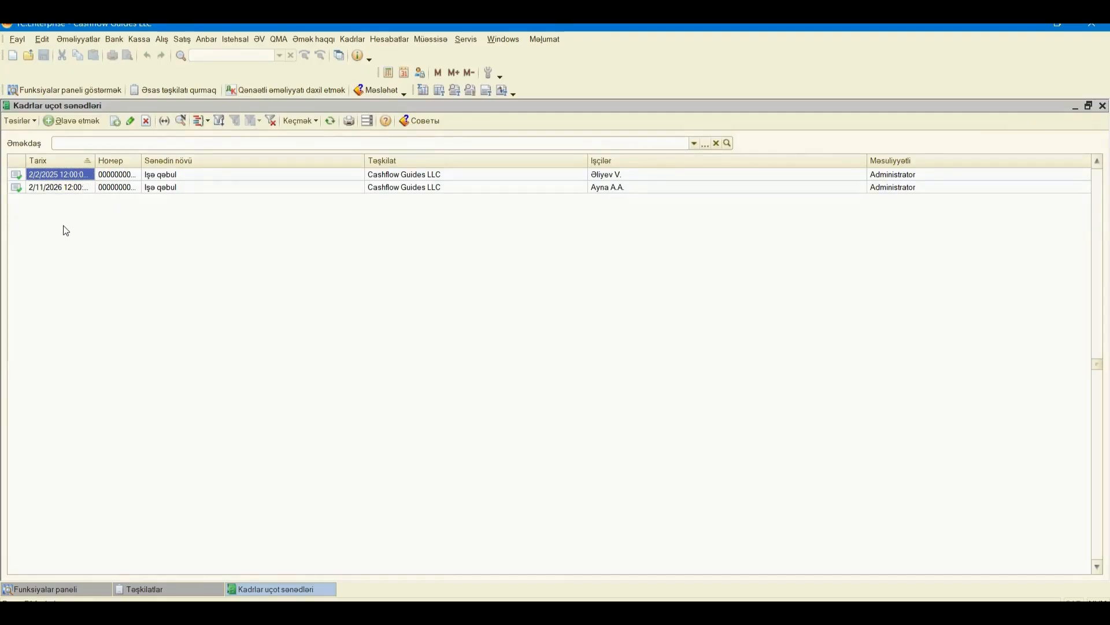
pyautogui.click(56, 187)
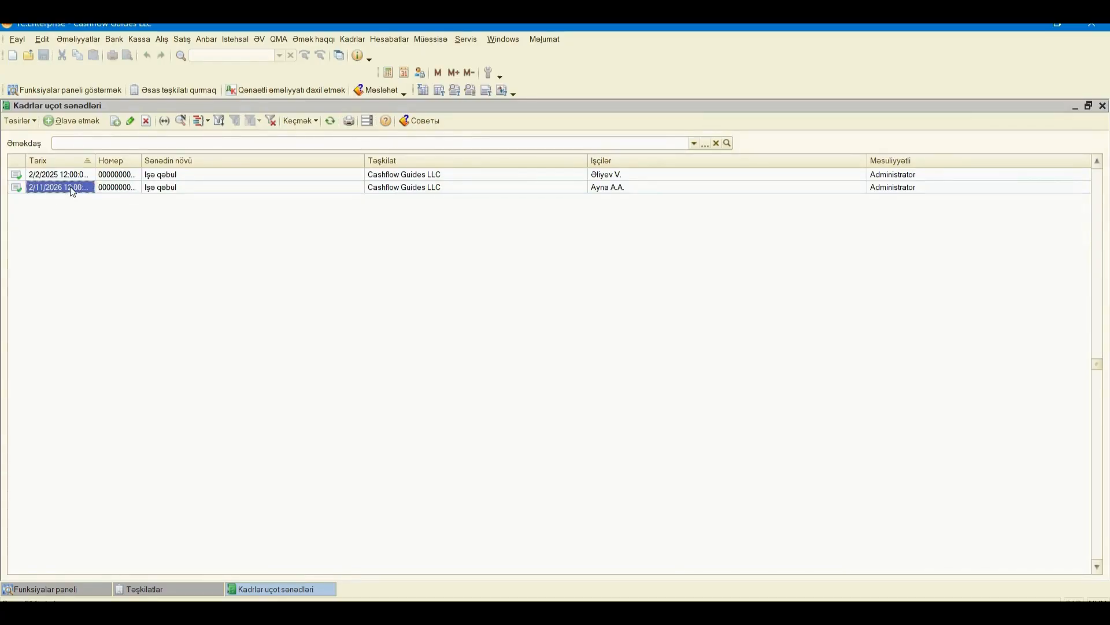
# - Change the hiring document's date from 2/11/2026 to 01/28/2025
pyautogui.doubleClick(70, 189)
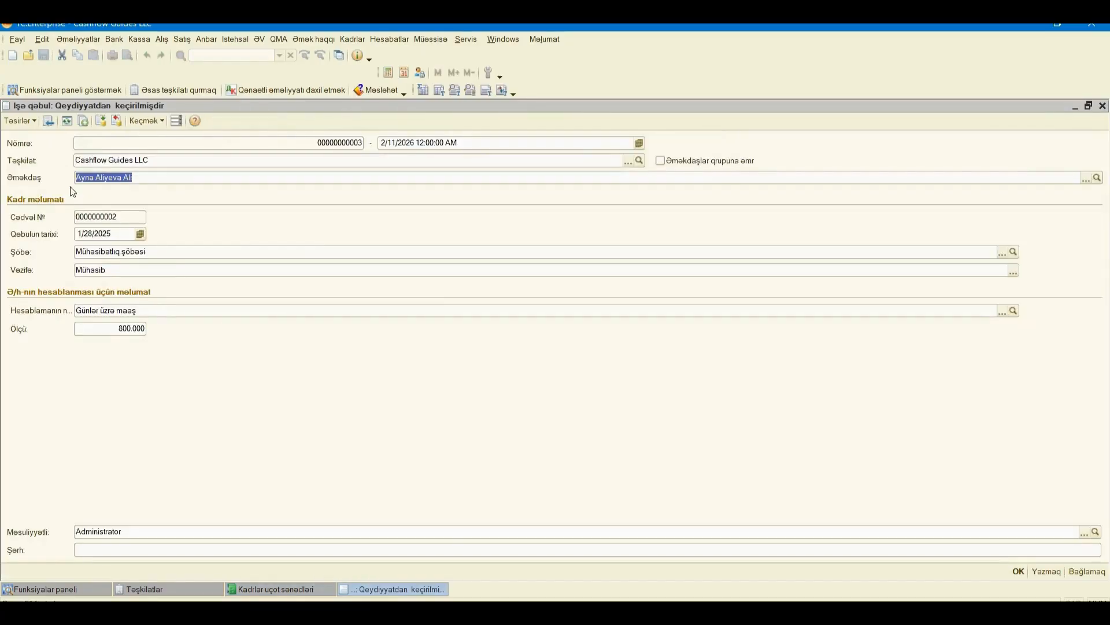
pyautogui.click(460, 145)
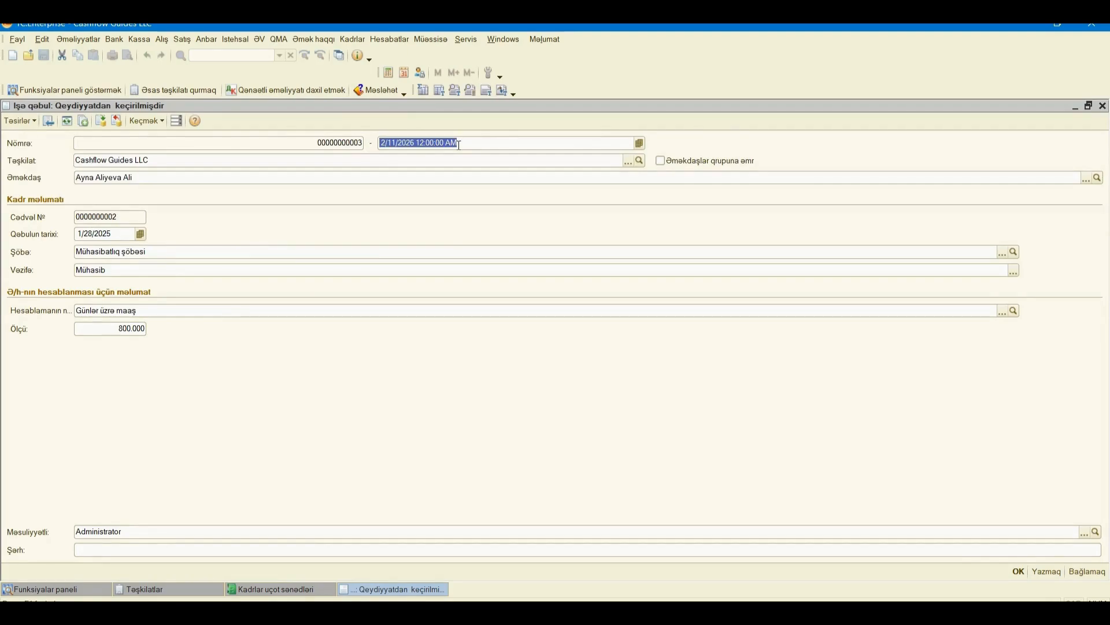
pyautogui.press('Delete')
pyautogui.write('01/')
pyautogui.write('20')
pyautogui.press('BackSpace')
pyautogui.write('8/')
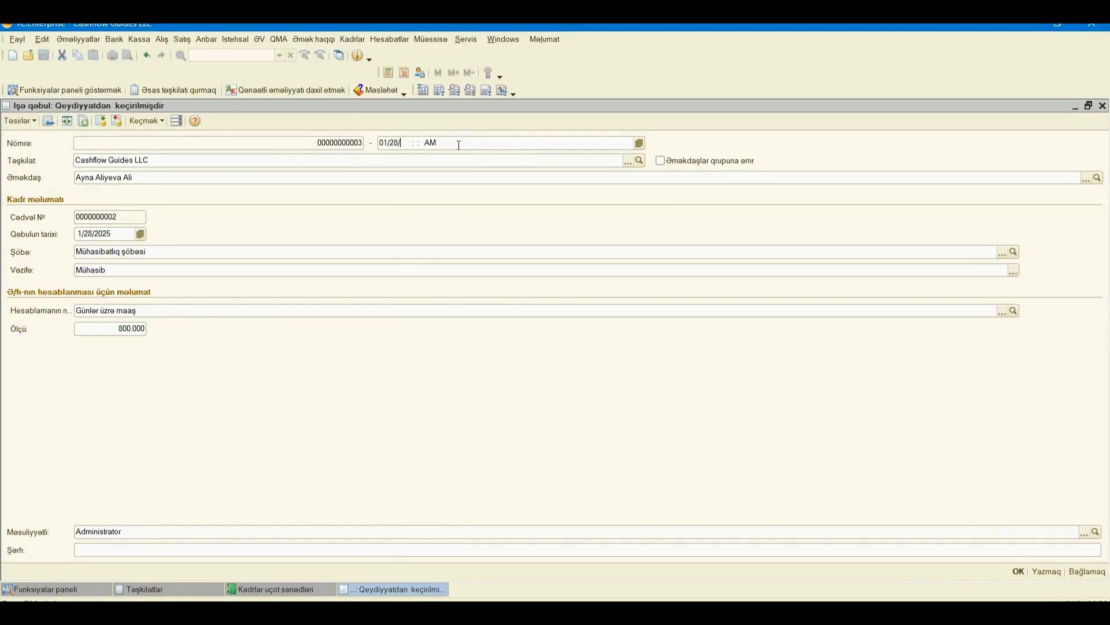
pyautogui.write('2025')
pyautogui.press('Tab')
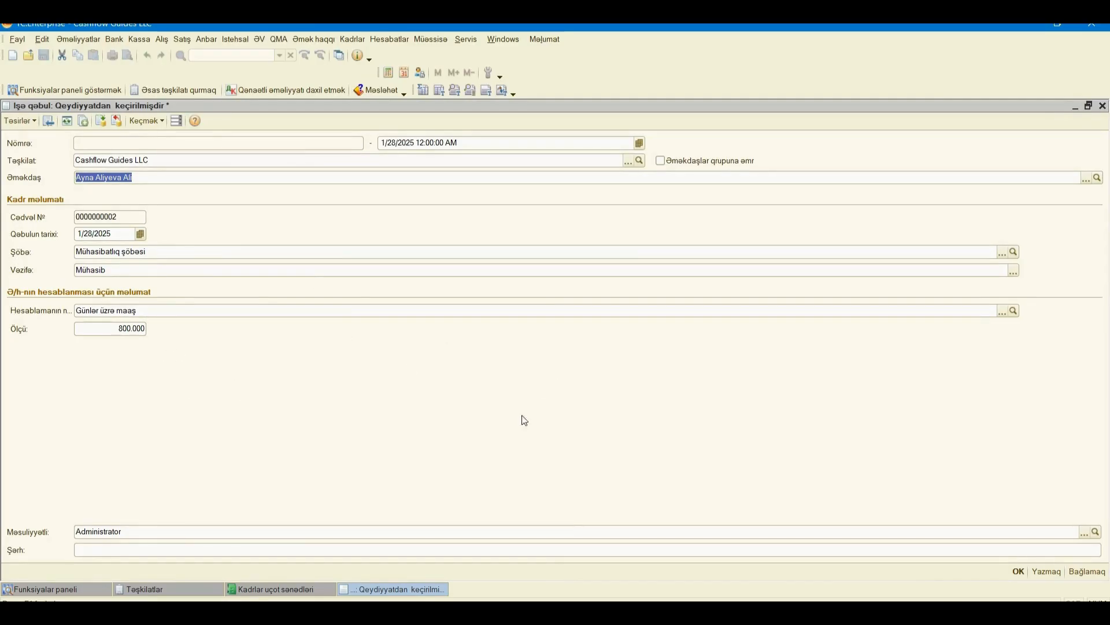
# - Add a comment noting the Mühasib post and 800 AZN salary, post the document, and close the journal
pyautogui.click(115, 550)
pyautogui.click(1018, 572)
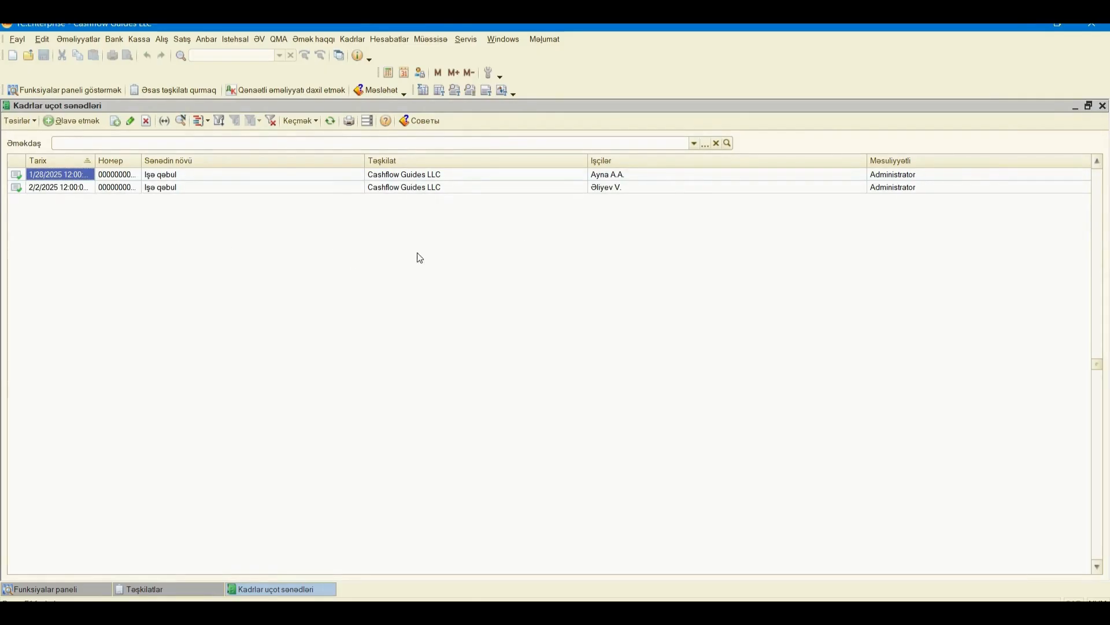
pyautogui.press('Escape')
# - Check the new hire's 1/28/2025 entry against the other employee's in the organization employees list, then close it
pyautogui.click(440, 399)
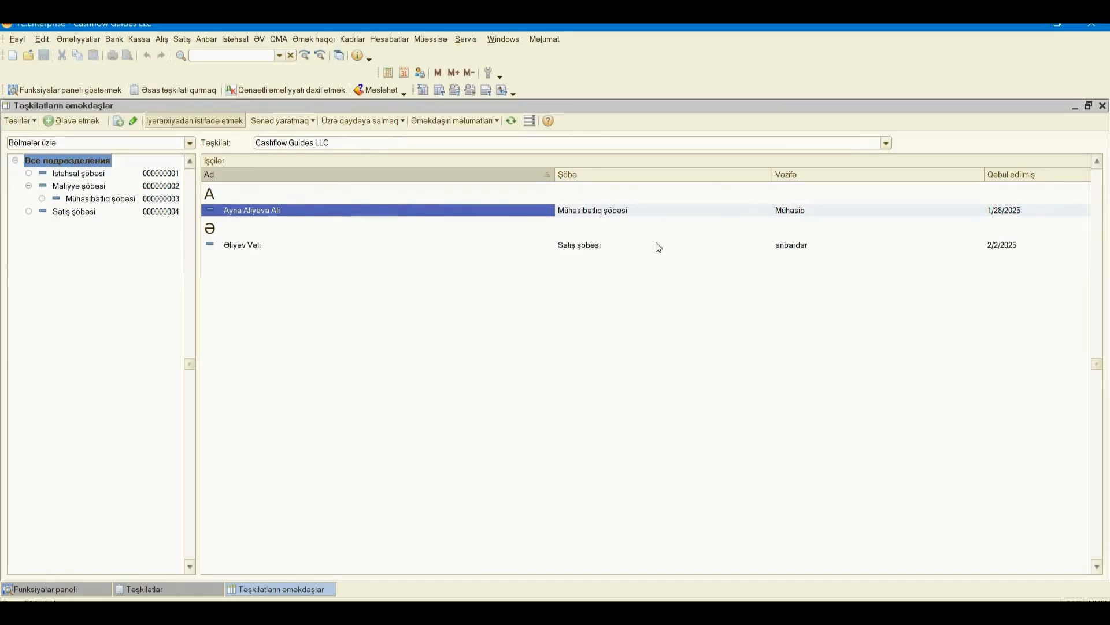
pyautogui.click(335, 250)
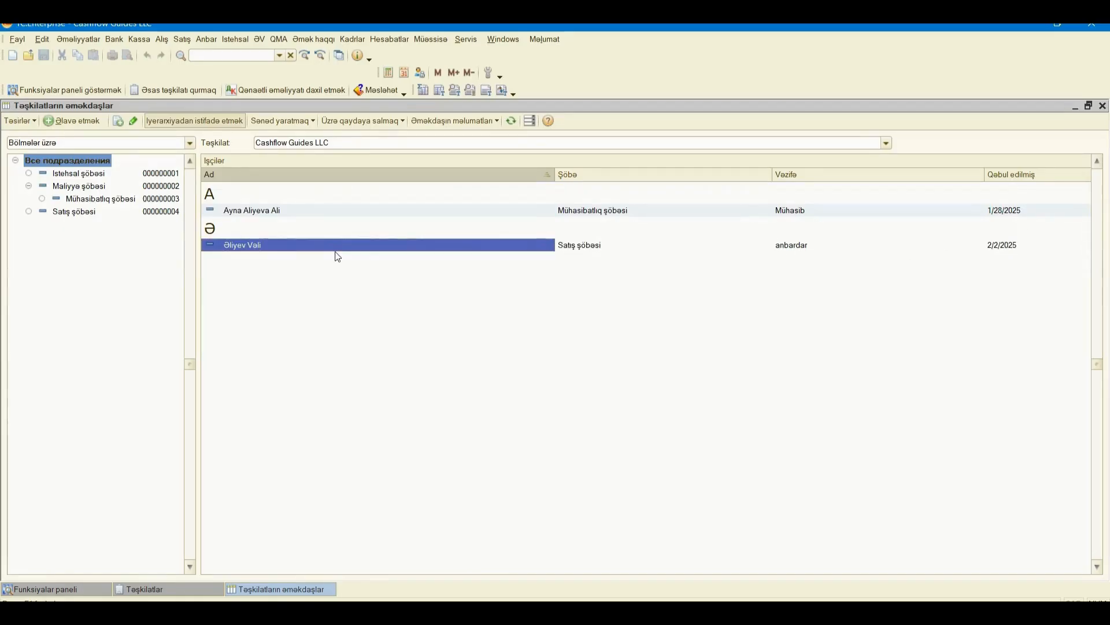
pyautogui.click(1017, 212)
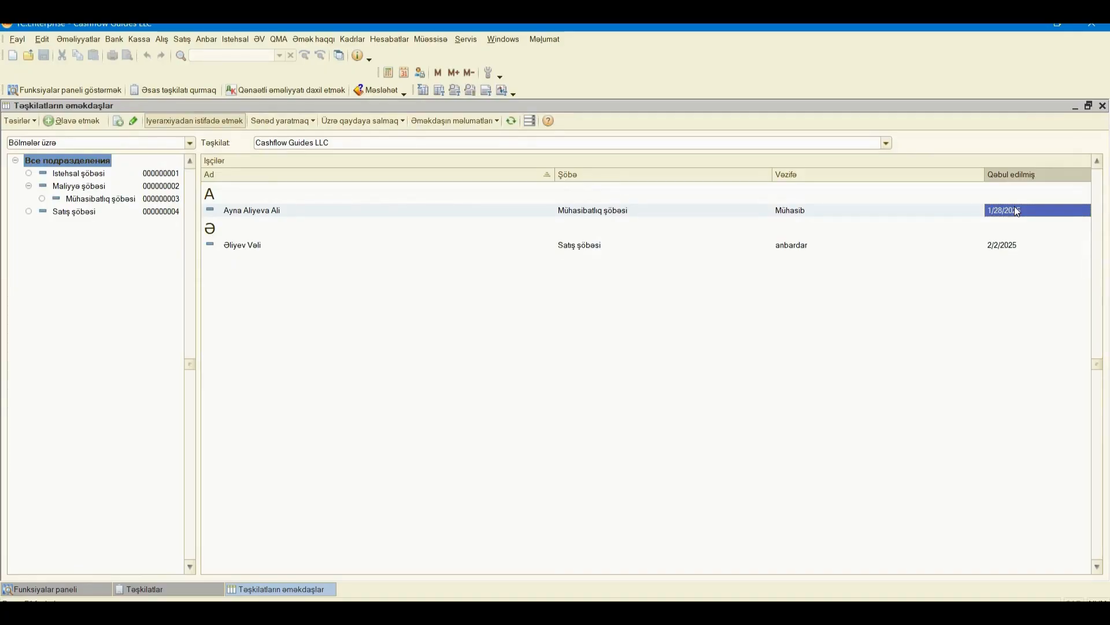
pyautogui.click(989, 248)
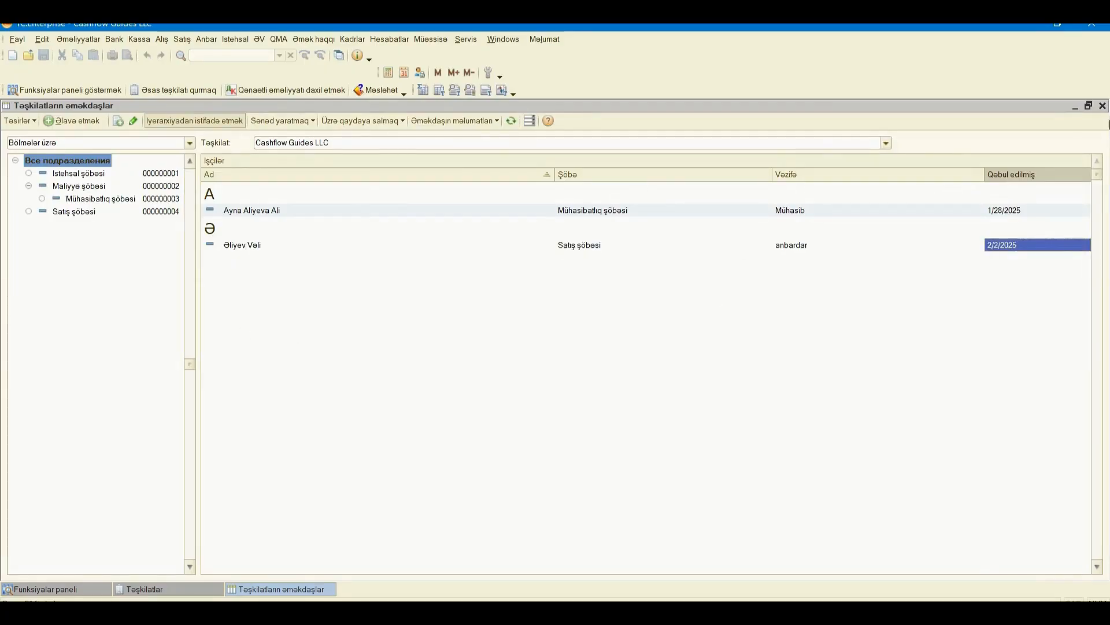
pyautogui.click(1103, 105)
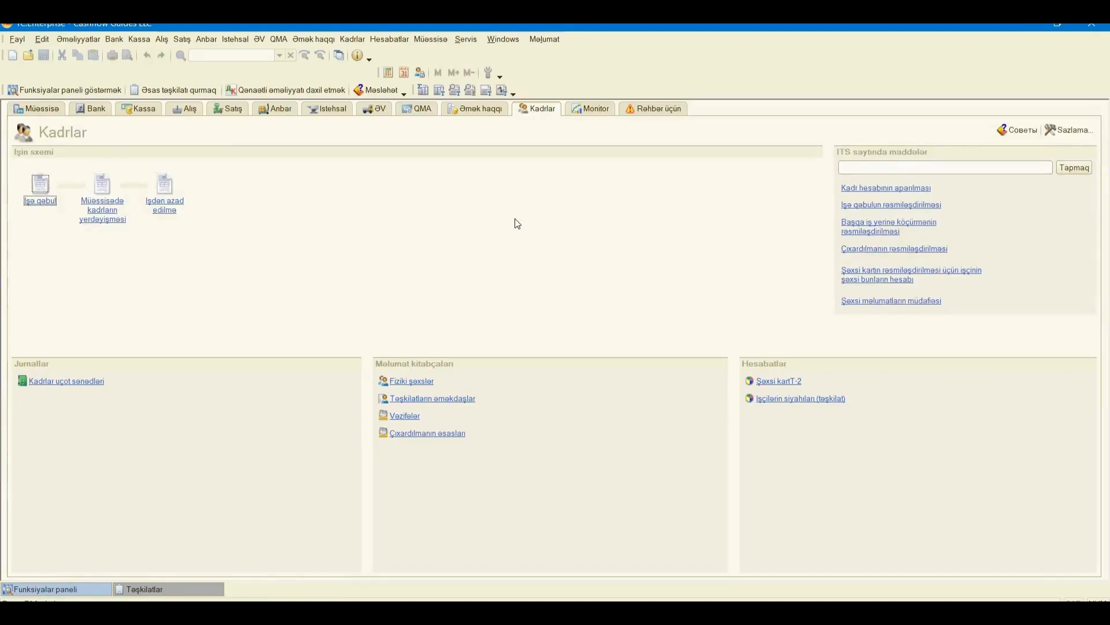